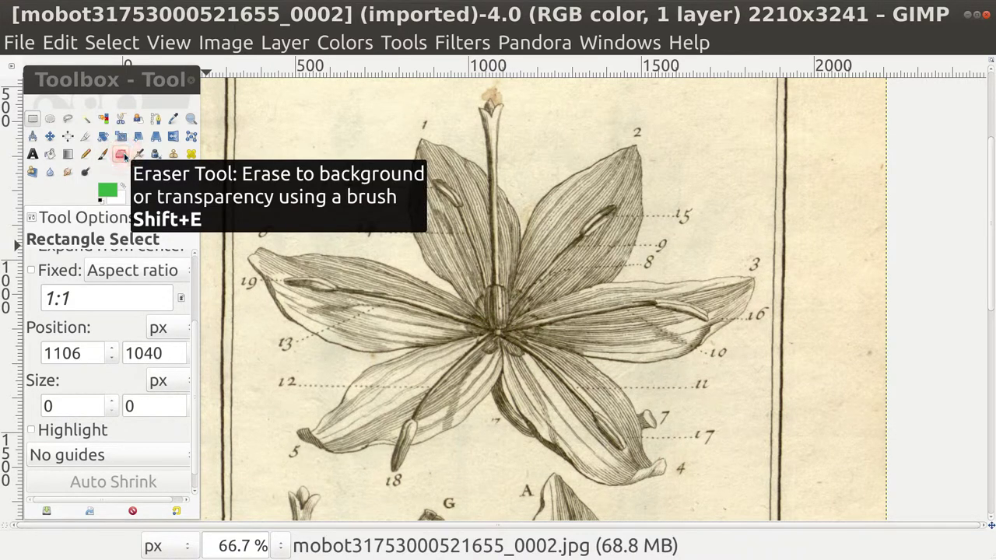
Set the Eraser to size 171.12, angle 0, using the 2. Hardness 100 brush.
click(120, 155)
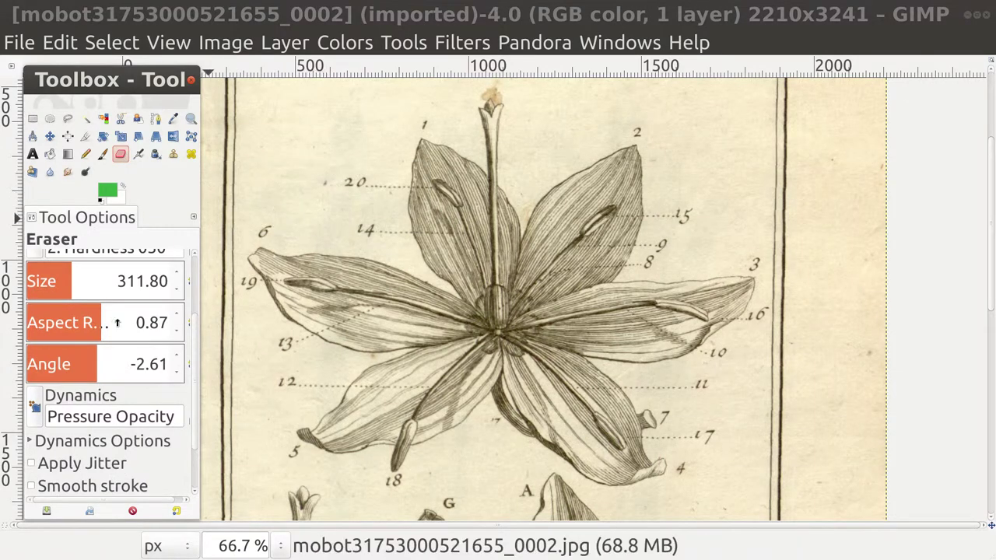
drag(63, 281, 54, 284)
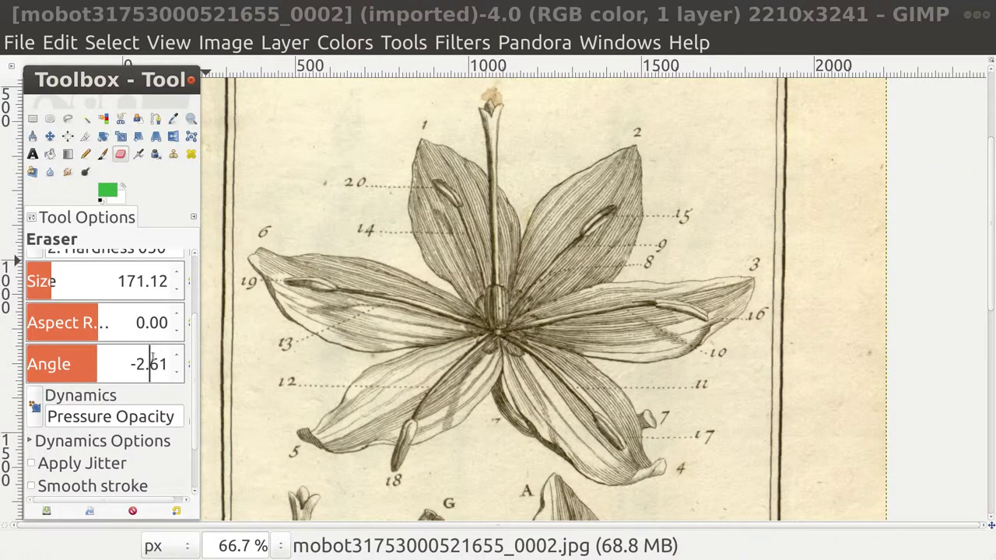
text(0)
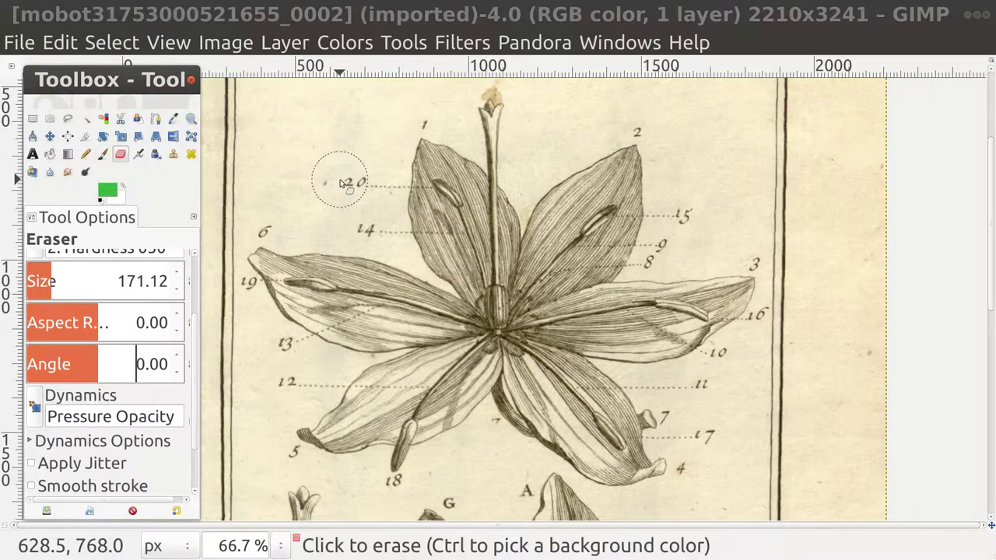
drag(197, 334, 199, 295)
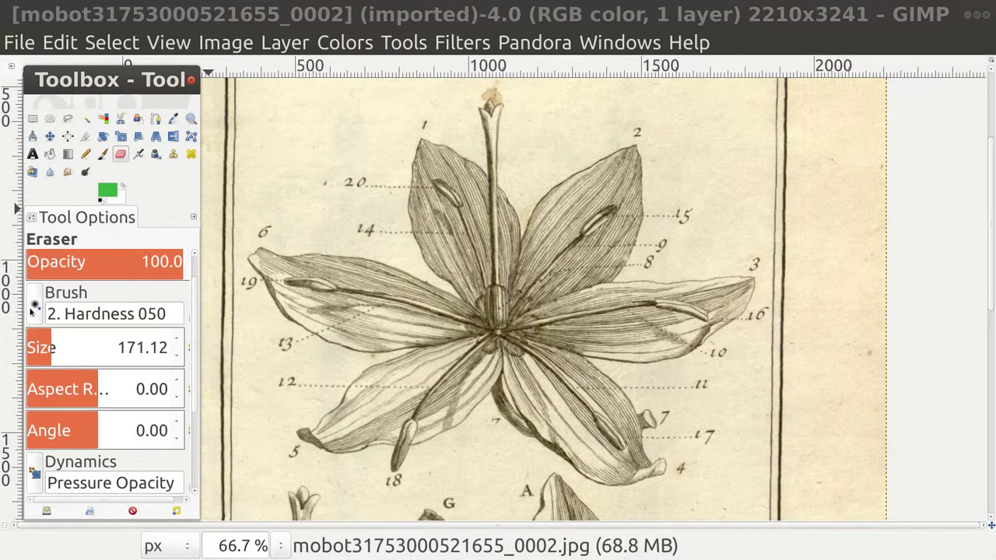
click(33, 308)
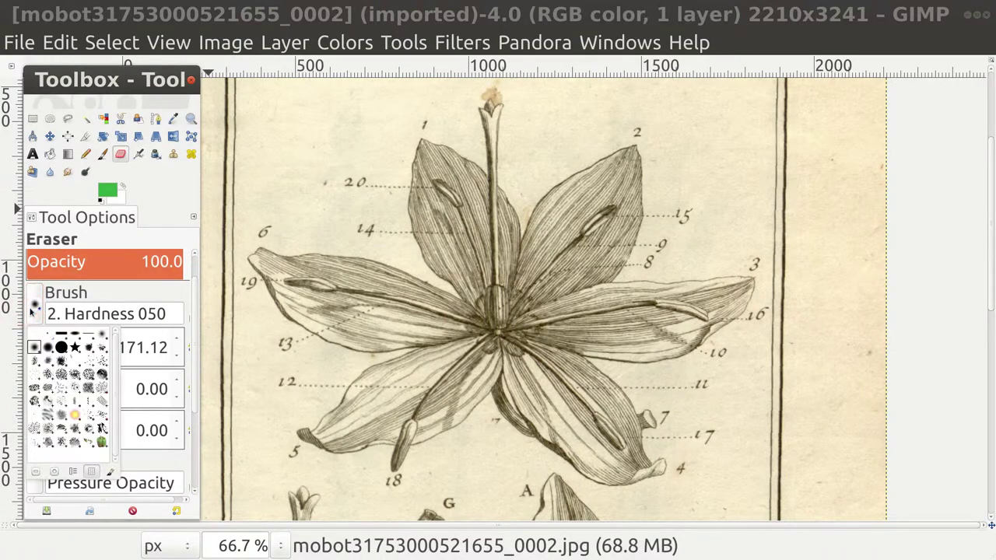
double_click(61, 350)
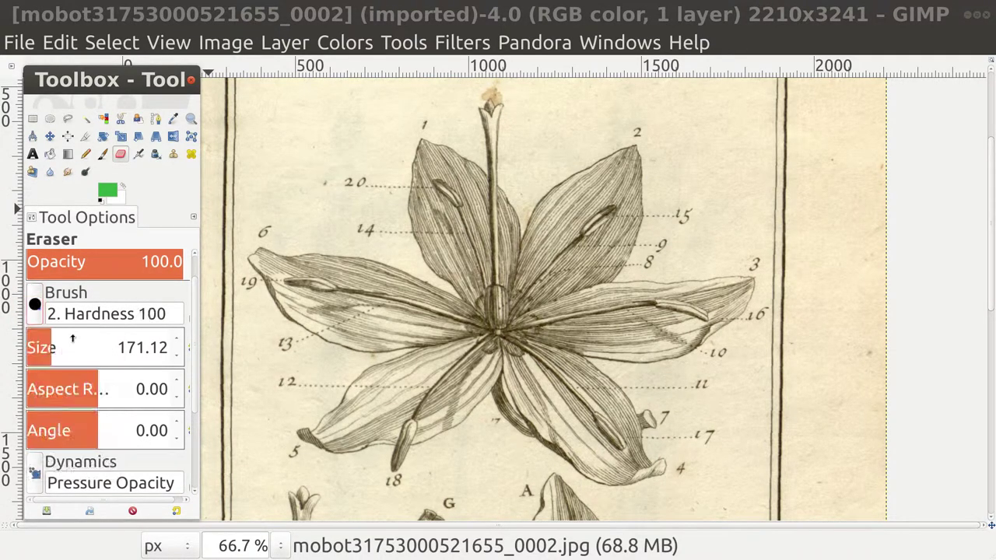
Erase labels 20, 6 and 14 and the surrounding paper to white.
click(346, 180)
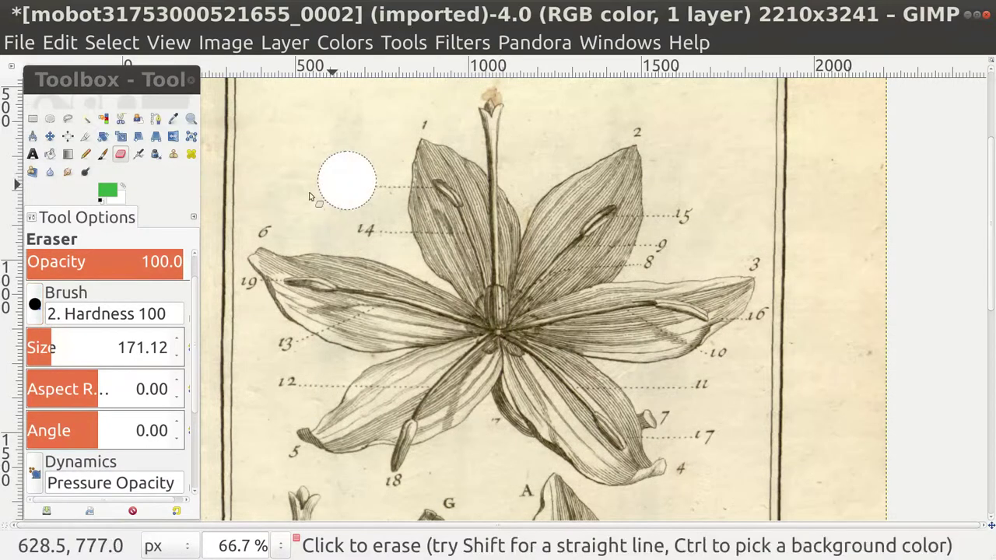
click(266, 216)
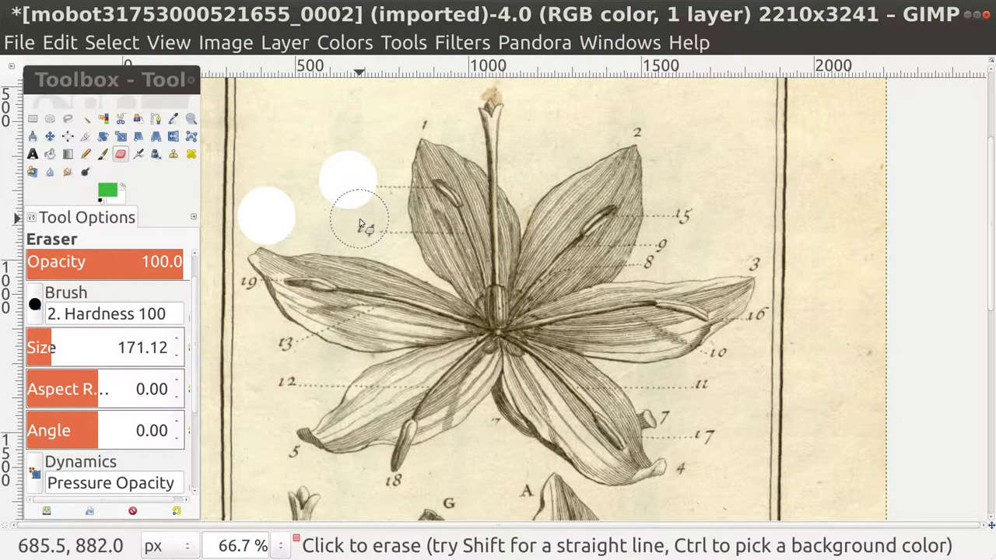
click(359, 218)
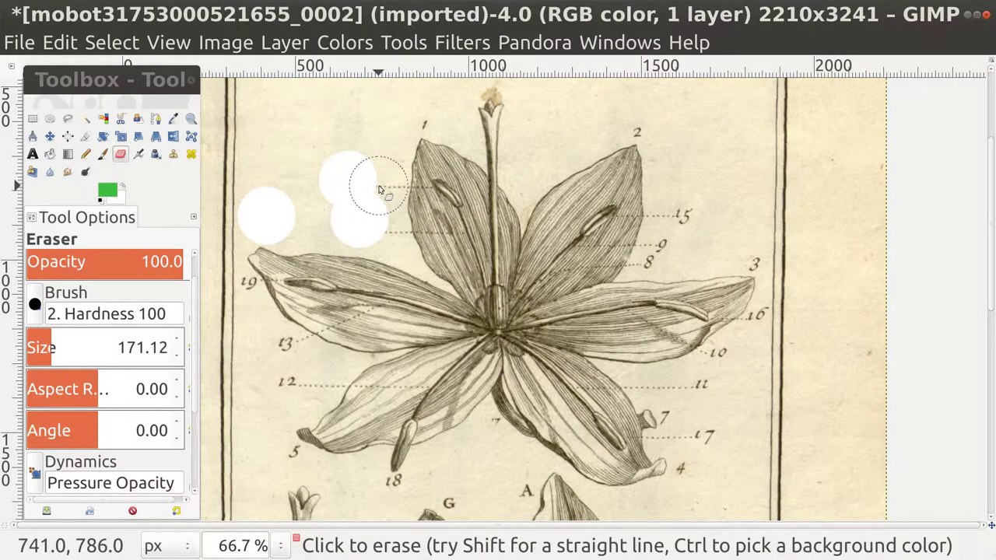
click(379, 189)
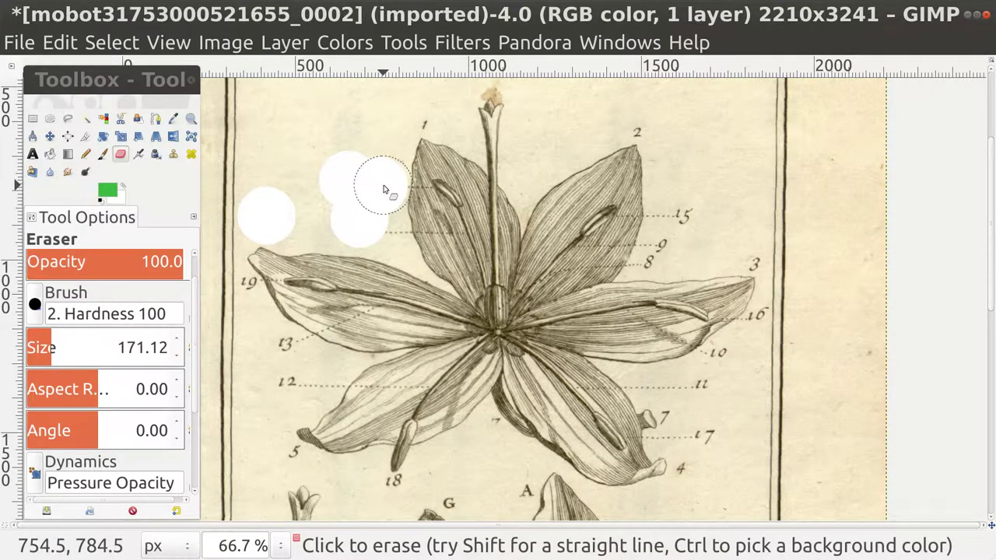
click(380, 185)
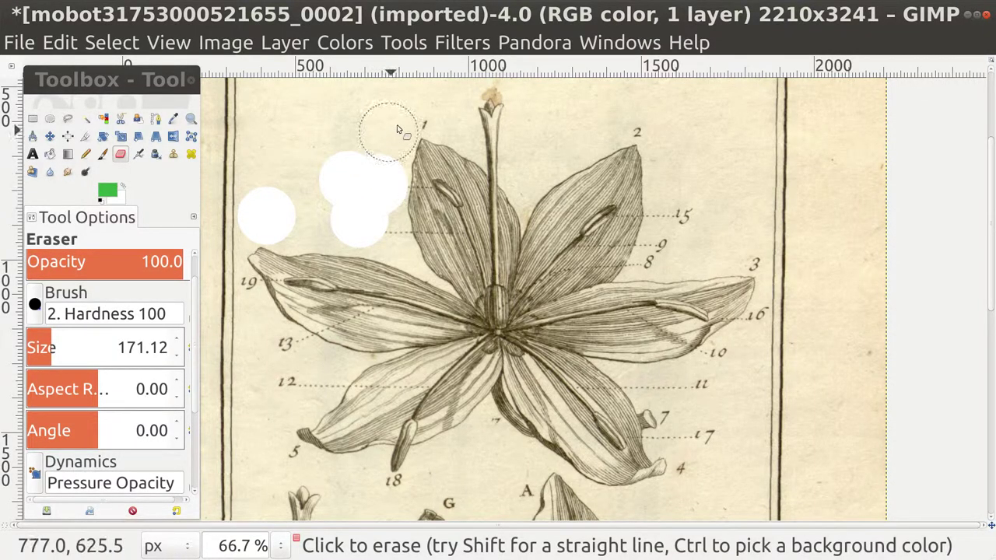
Erase labels 1, 2, 15, 9, 8, 3 and 16 around the top and right petals.
click(421, 106)
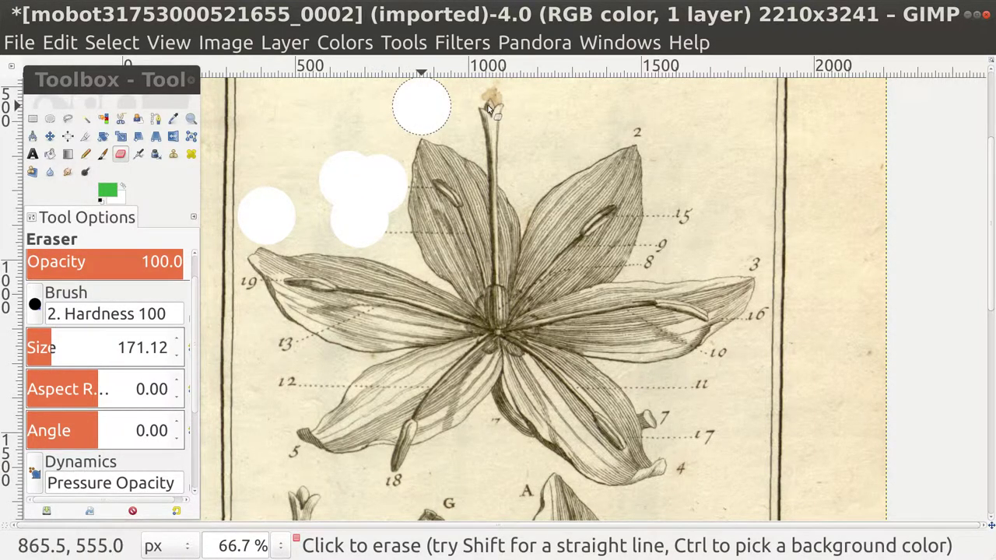
click(648, 114)
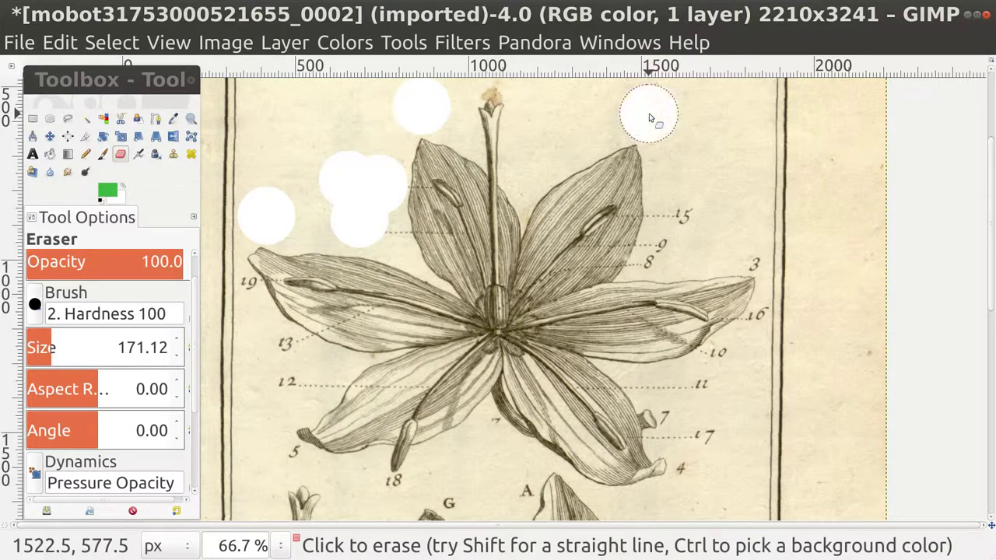
click(669, 256)
click(756, 251)
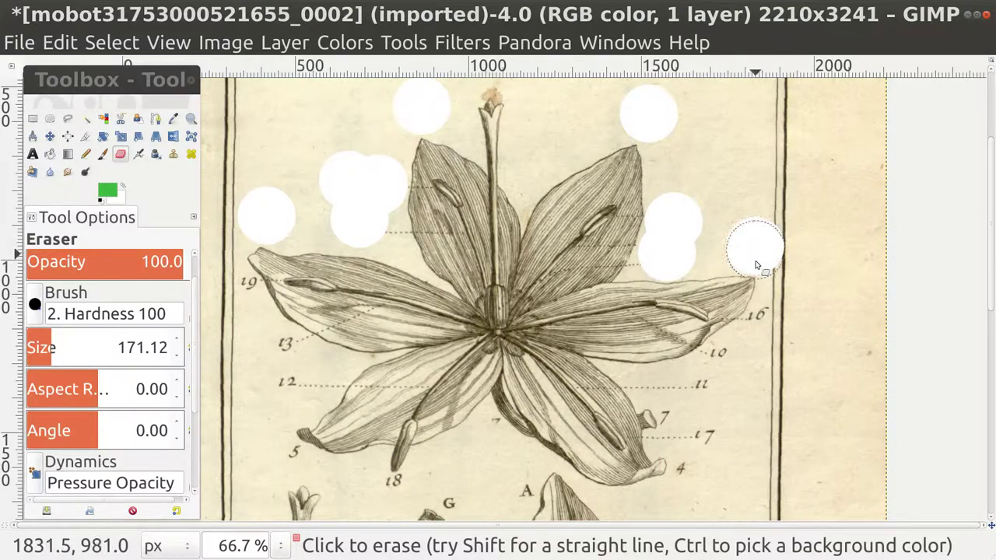
click(769, 327)
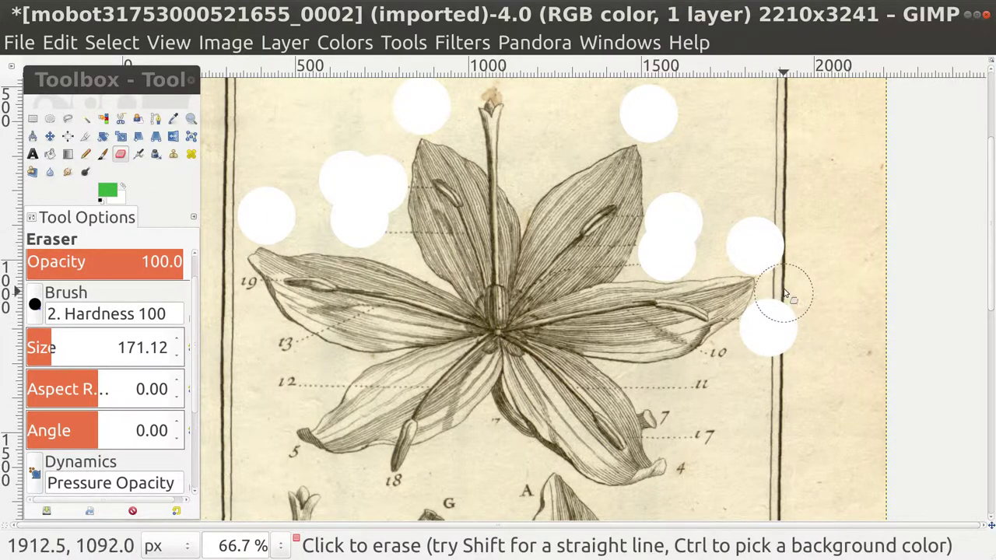
click(785, 288)
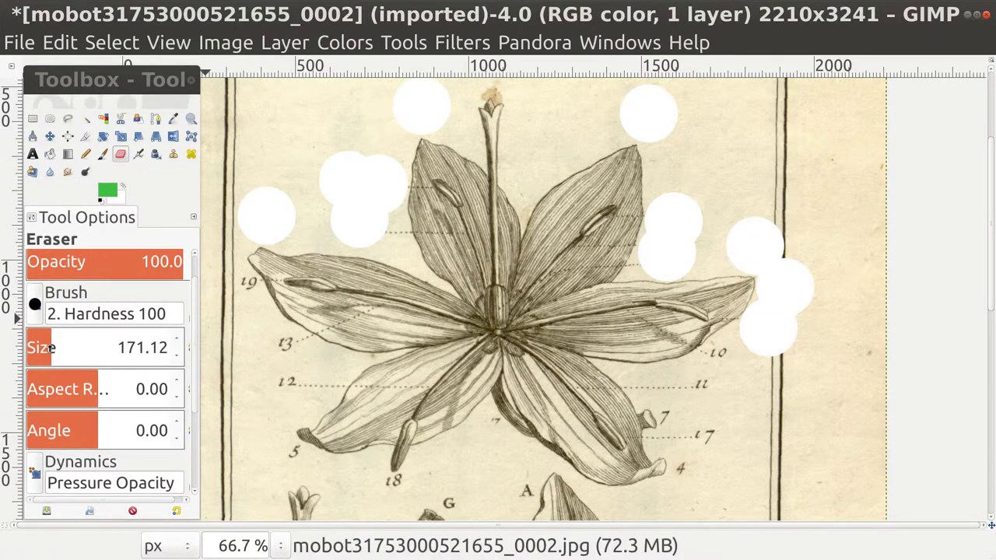
Shrink the eraser to 95.11 and wipe labels 13, 19, 12 and 5 on the left.
drag(50, 348, 40, 349)
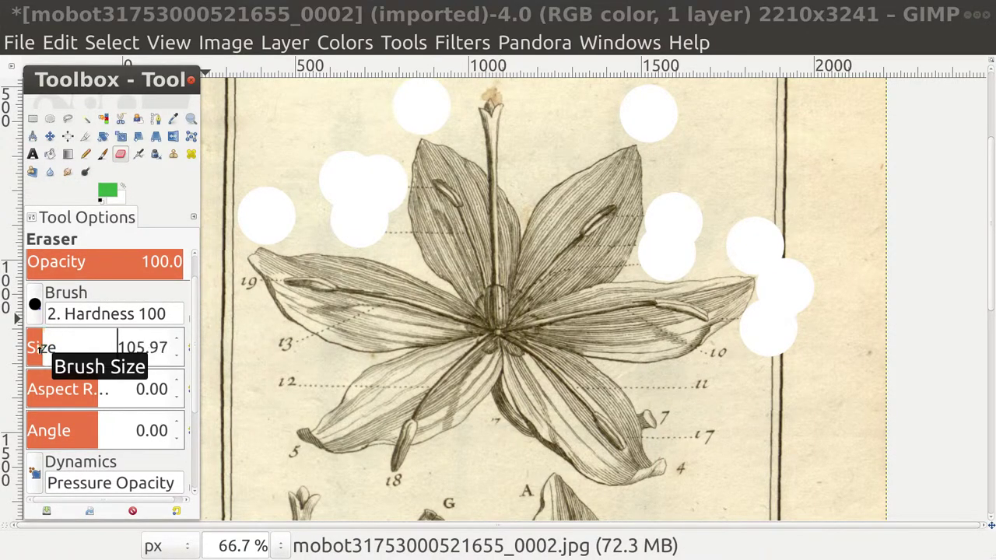
click(288, 346)
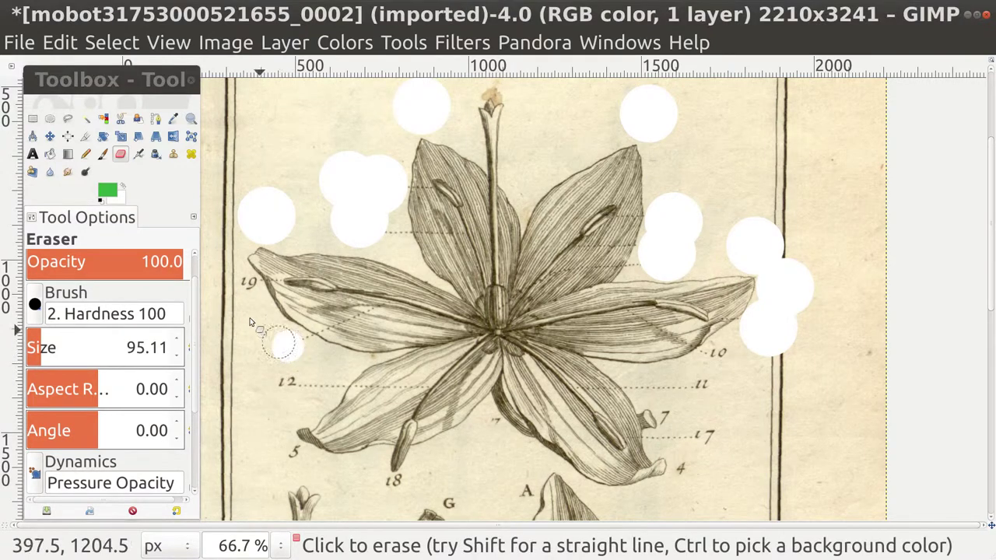
click(245, 289)
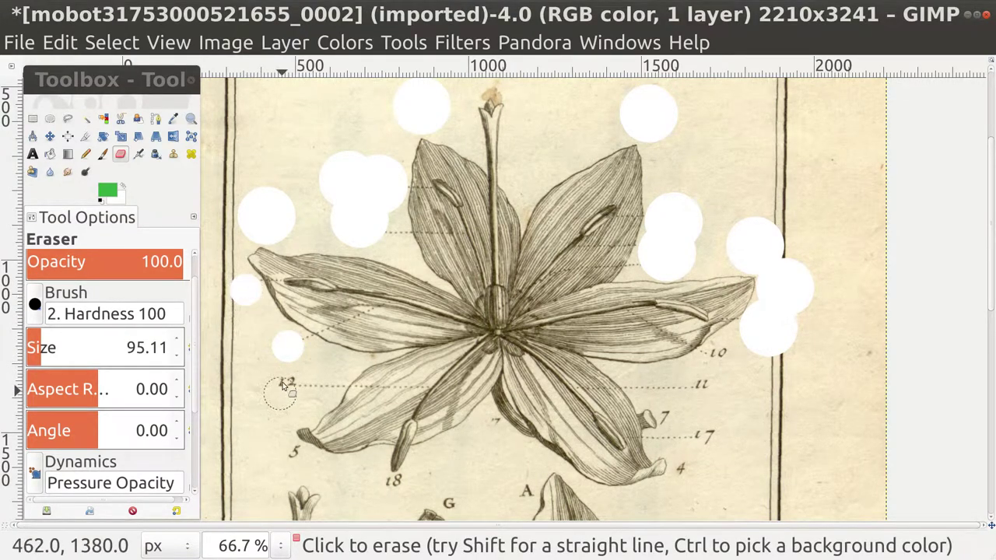
click(280, 383)
drag(304, 387, 330, 382)
click(292, 463)
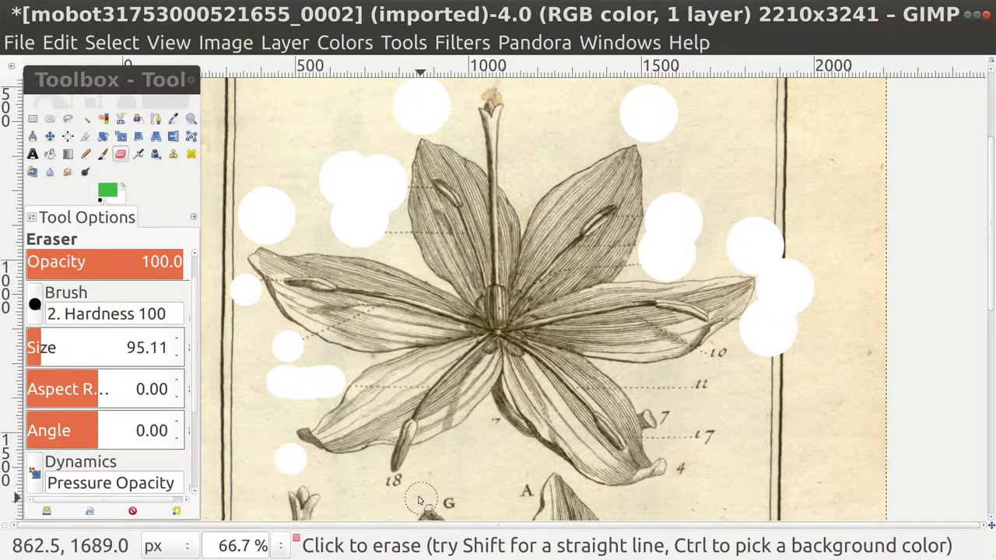
Wipe labels 18, 7, 4, 17, 10 and a white band of paper below the flower.
click(398, 487)
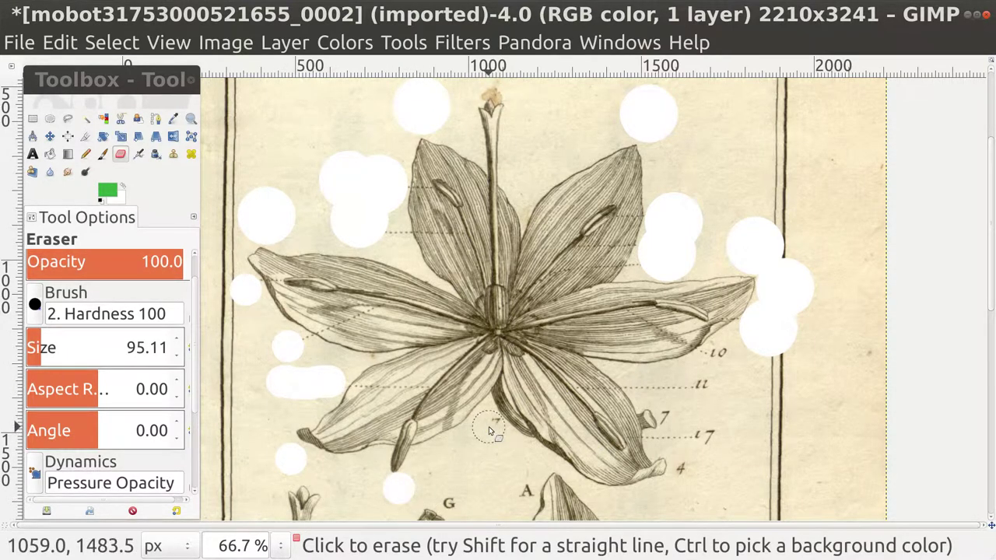
click(488, 426)
mouse_move(437, 492)
mouse_down()
mouse_move(537, 490)
mouse_move(622, 510)
mouse_up()
click(688, 475)
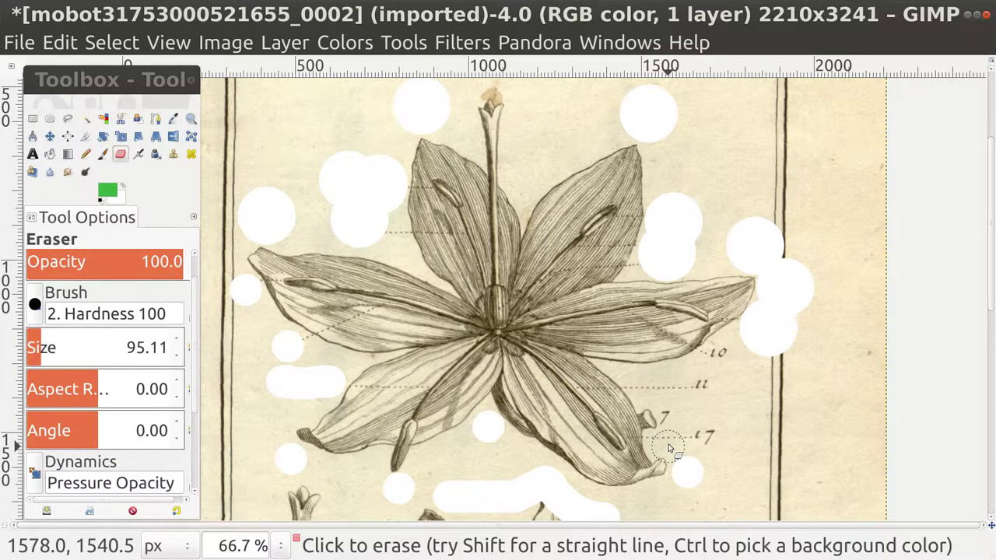
mouse_move(669, 442)
mouse_down()
mouse_move(727, 437)
mouse_move(696, 389)
mouse_up()
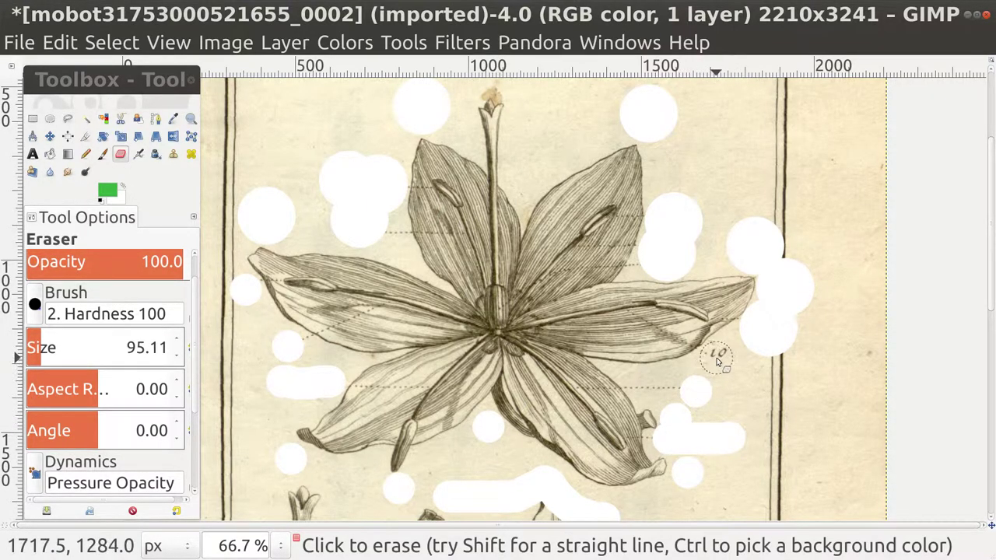
click(717, 362)
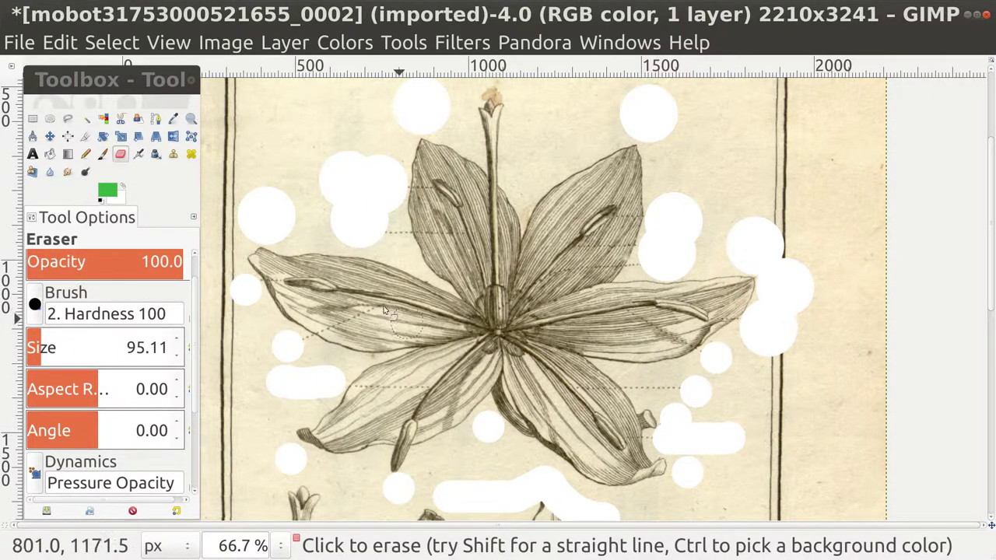
click(394, 238)
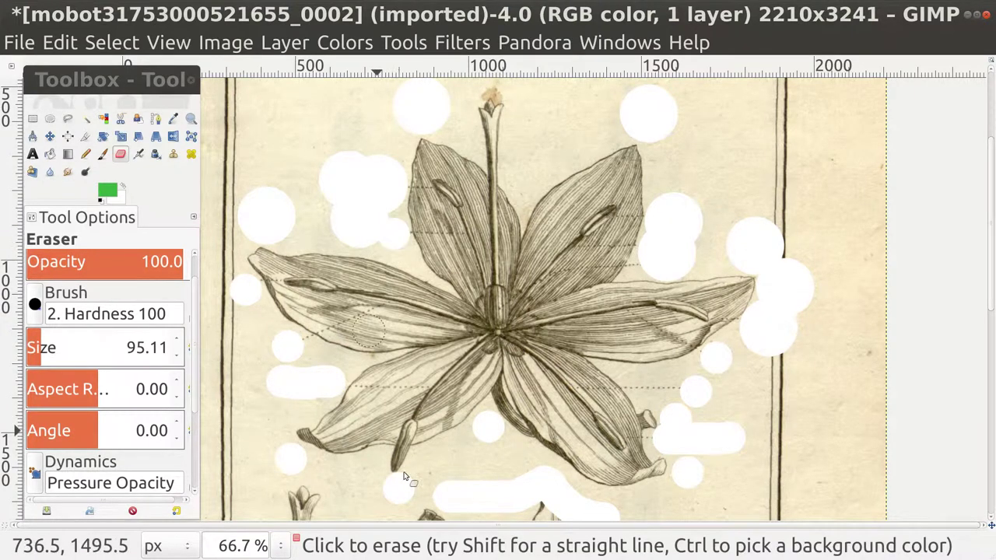
mouse_move(543, 511)
mouse_down()
mouse_move(371, 511)
mouse_move(266, 494)
mouse_up()
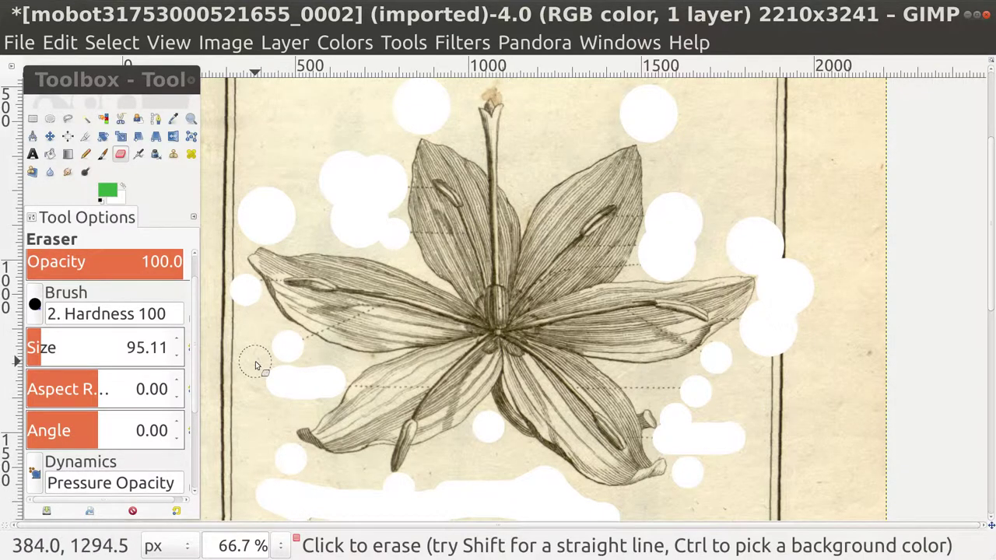
Widen the erased patches beside the flower and wipe the dashed lines by the right petal.
scroll(255, 361, up, 1)
scroll(255, 361, up, 1)
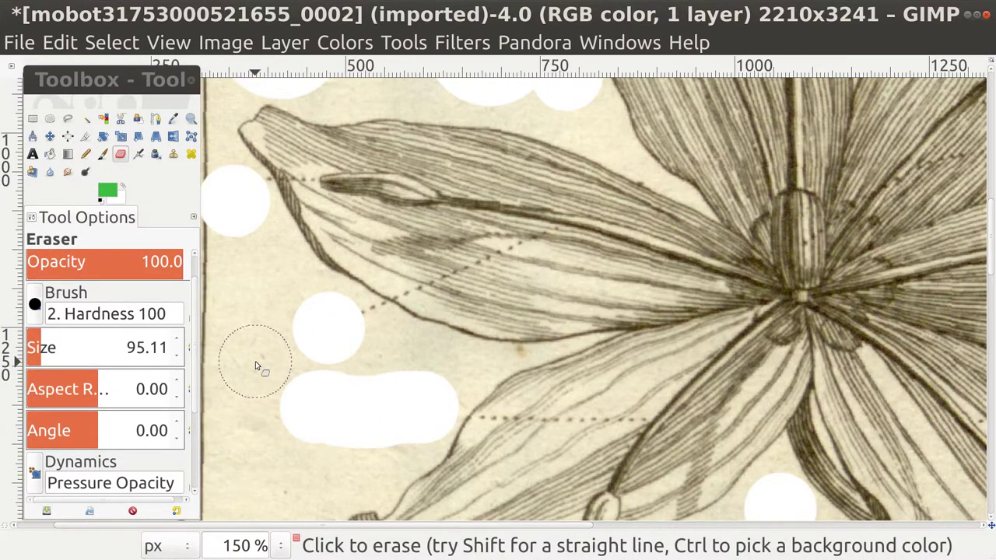
click(366, 331)
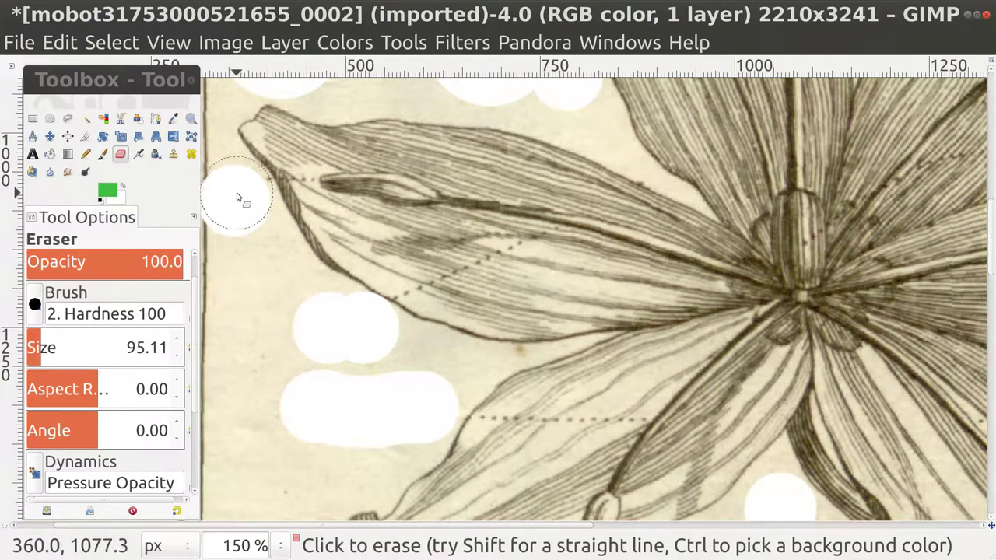
scroll(322, 312, up, 5)
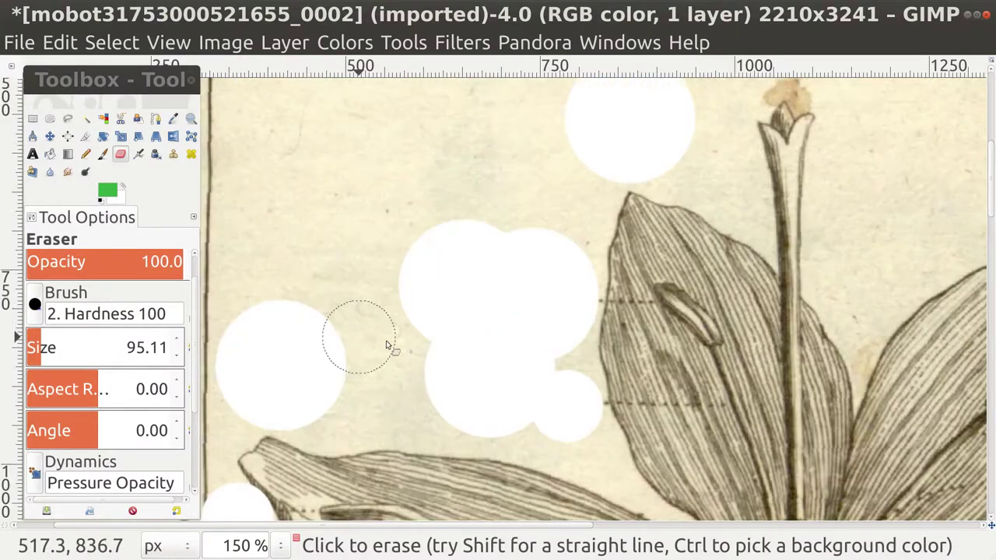
click(572, 300)
click(574, 413)
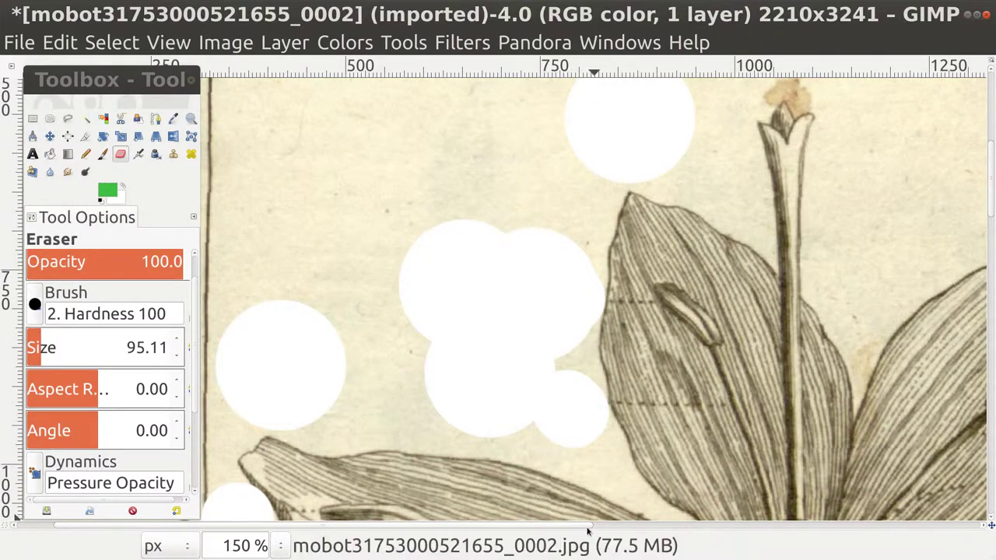
scroll(590, 526, right, 4)
scroll(807, 436, down, 1)
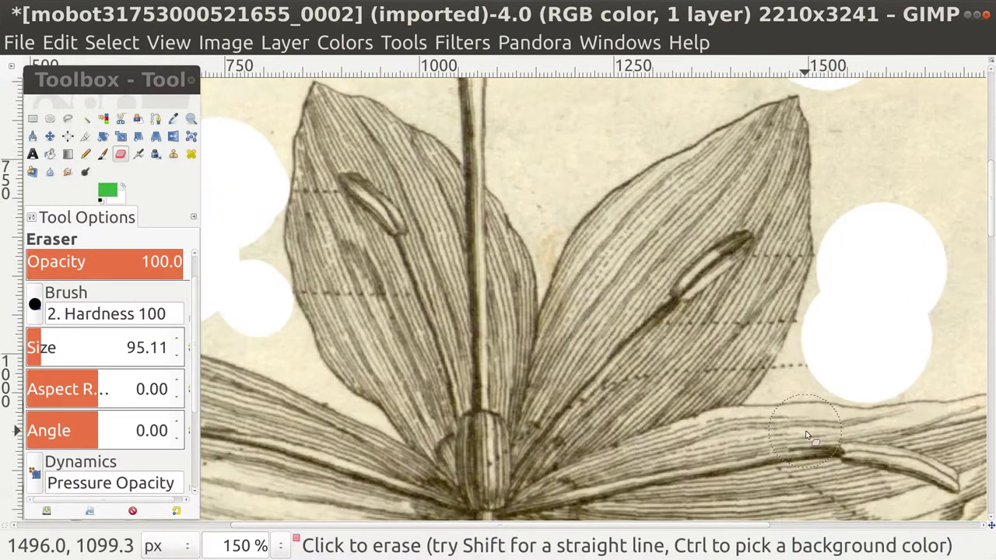
scroll(806, 436, down, 1)
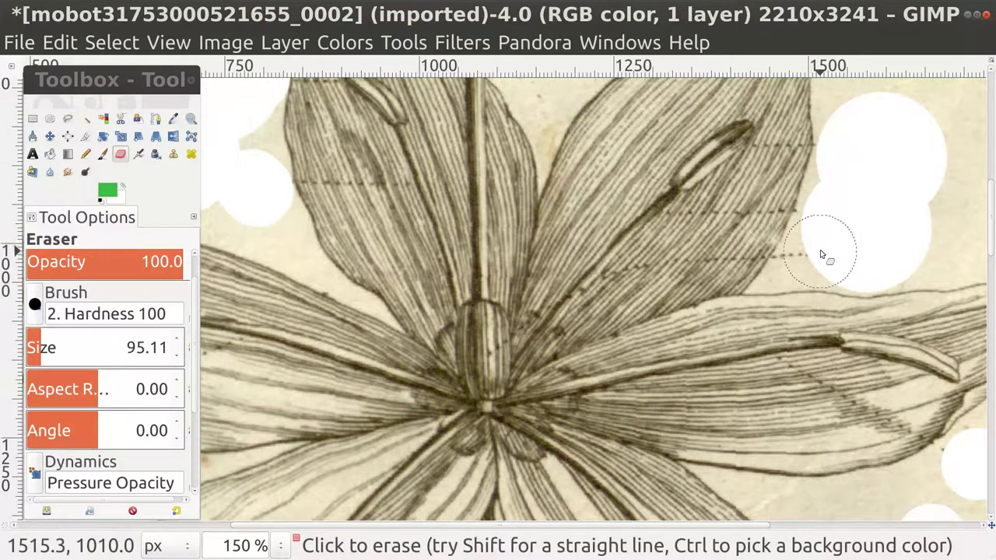
drag(821, 255, 827, 242)
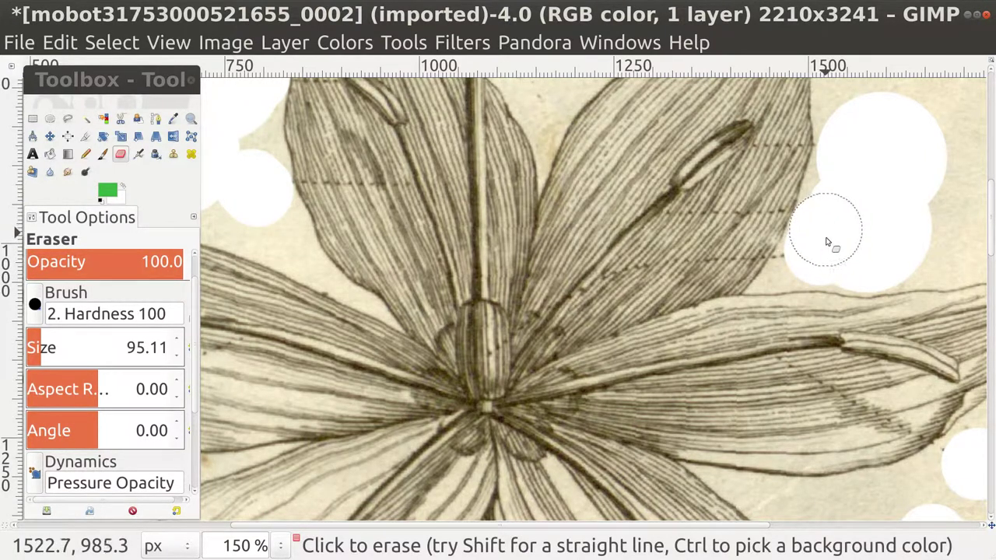
click(812, 258)
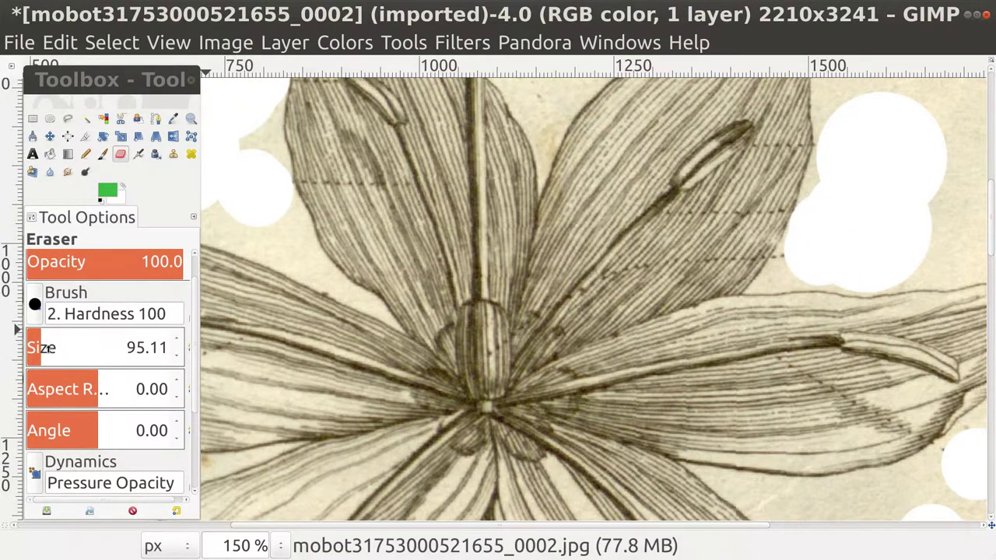
Shrink the eraser to 20.46 and wipe the dotted leader line beside the right petals.
drag(36, 350, 32, 353)
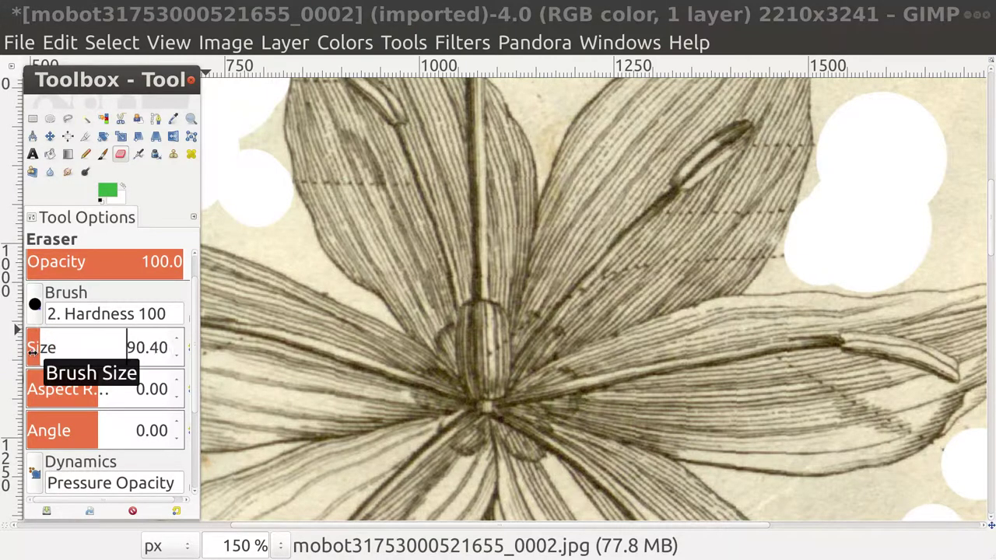
drag(36, 350, 35, 350)
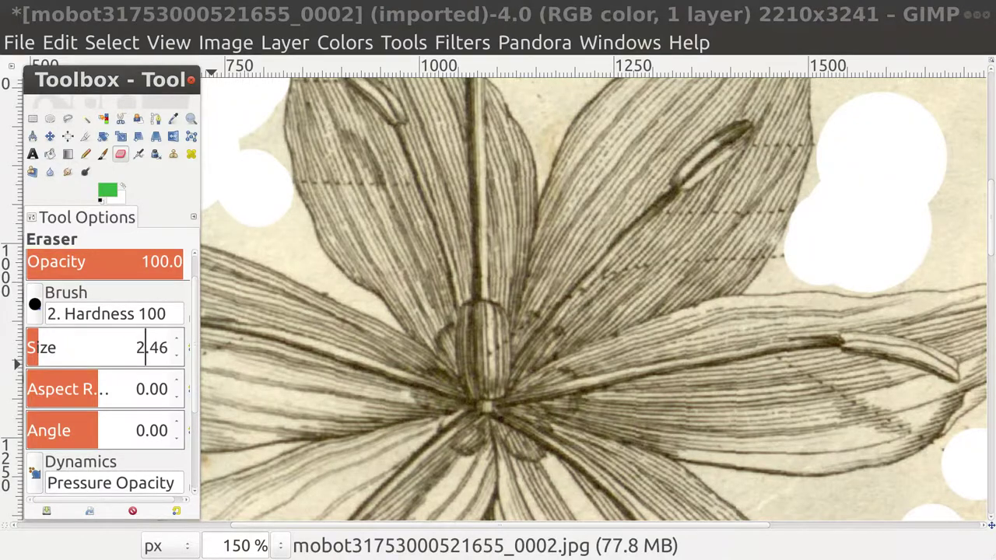
click(780, 263)
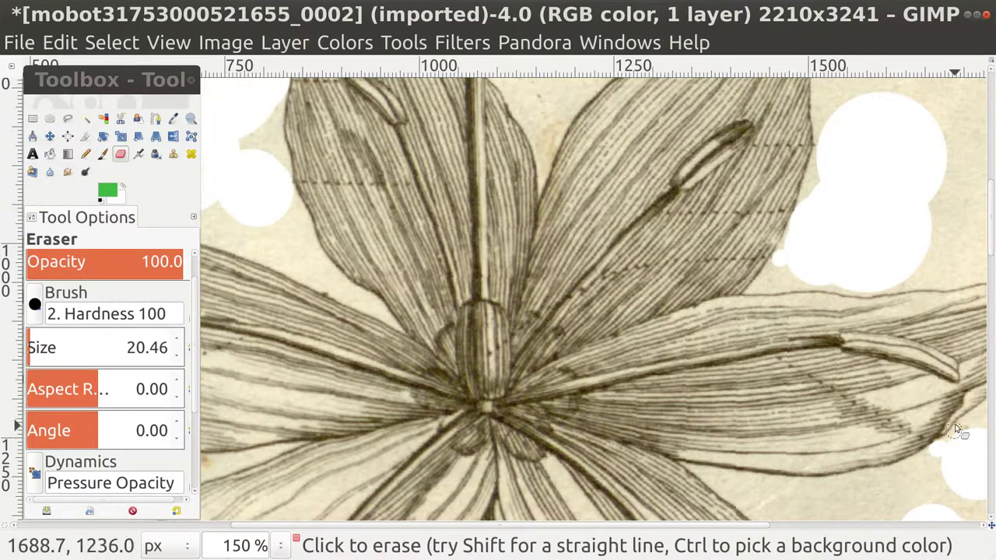
scroll(942, 451, down, 5)
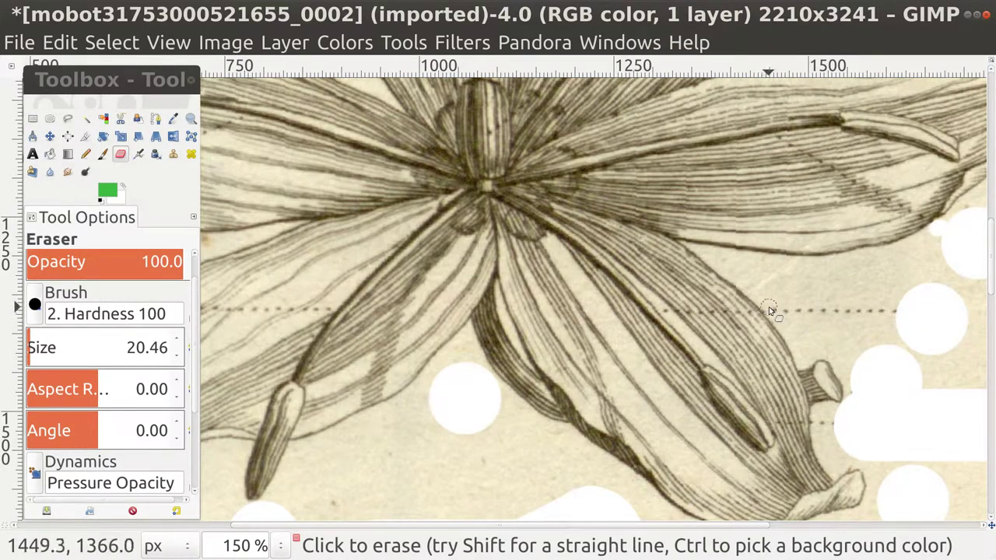
drag(775, 307, 815, 315)
drag(881, 314, 905, 318)
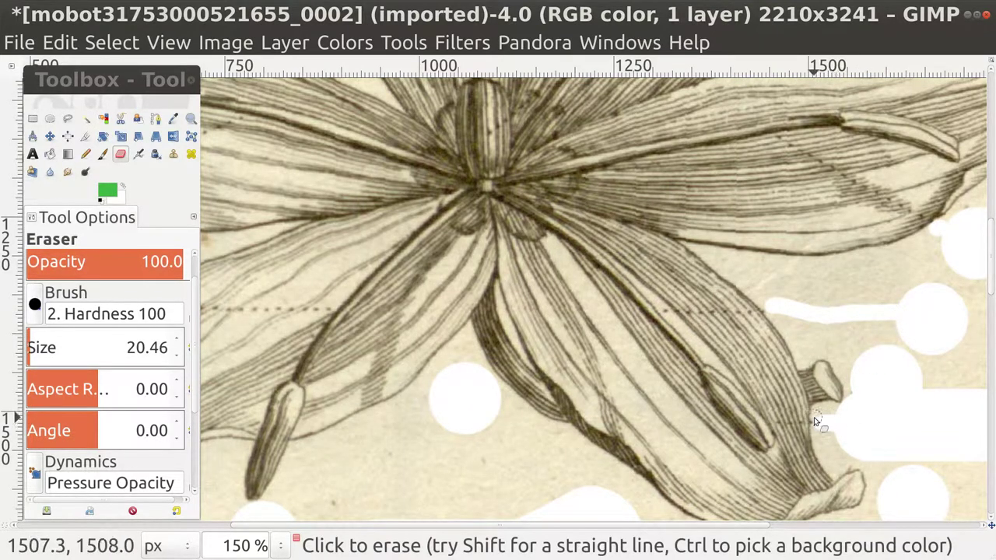
key(minus)
Clear the title area across the page top to white with Rectangle Select and Edit > Clear.
key(minus)
key(minus)
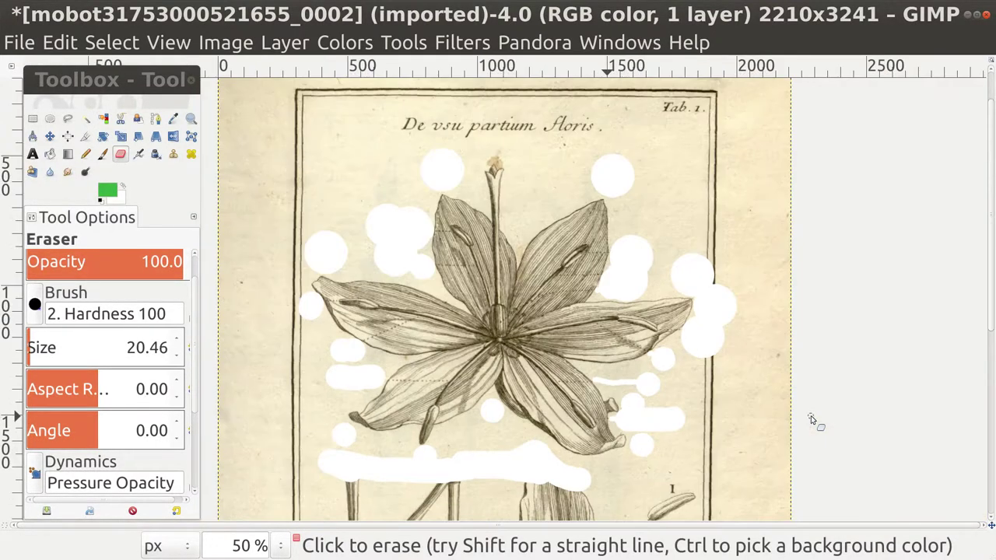
key(minus)
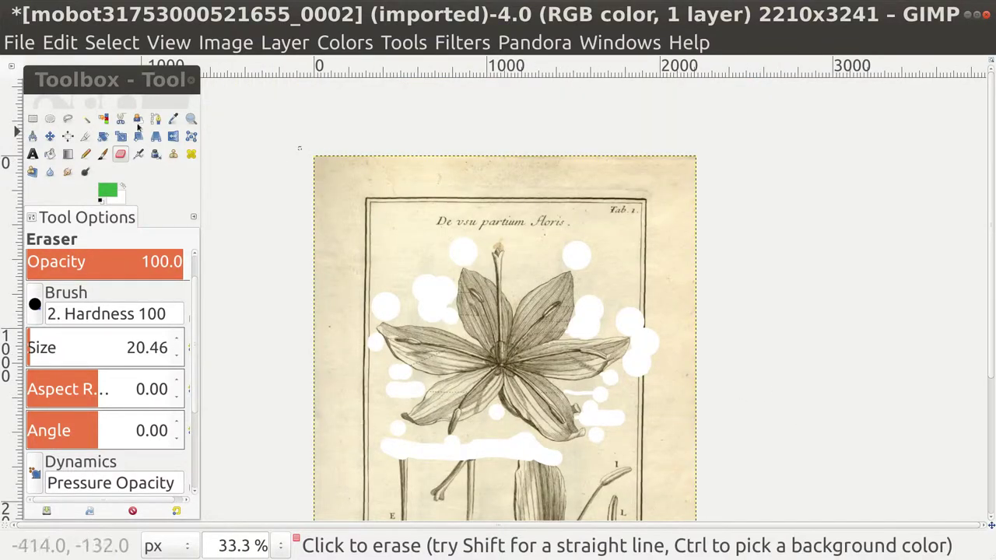
click(32, 118)
mouse_move(266, 118)
mouse_down()
mouse_move(709, 255)
mouse_move(726, 241)
mouse_up()
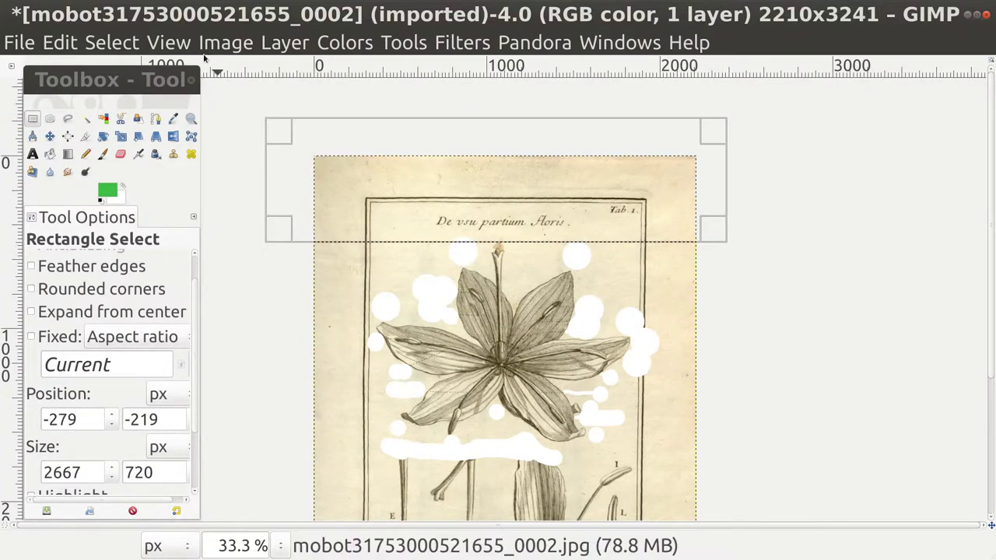
click(59, 42)
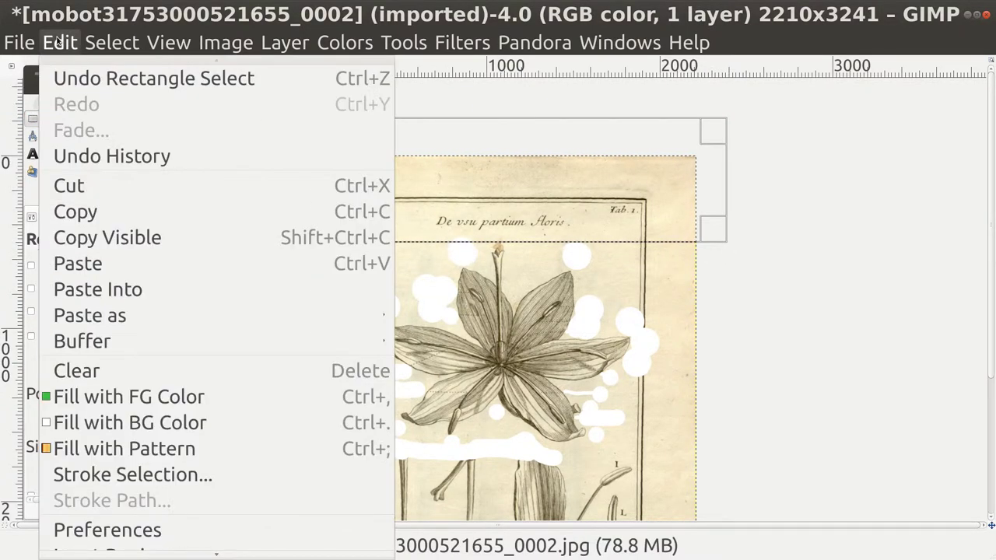
click(122, 370)
Clear the left margin strip down the page to white.
scroll(311, 351, down, 5)
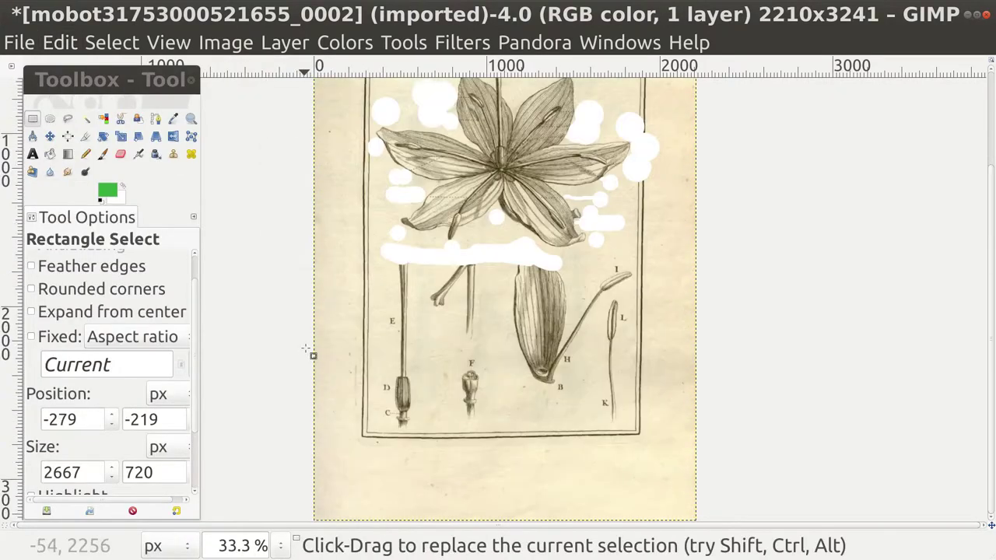
scroll(295, 327, up, 3)
click(253, 188)
mouse_move(274, 127)
mouse_down()
mouse_move(381, 354)
mouse_move(373, 475)
mouse_up()
click(60, 42)
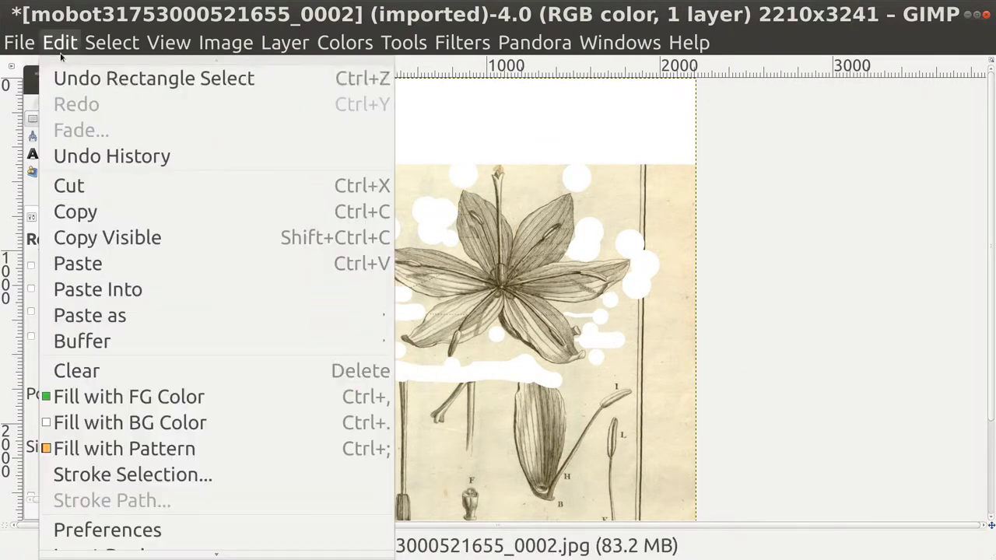
click(89, 382)
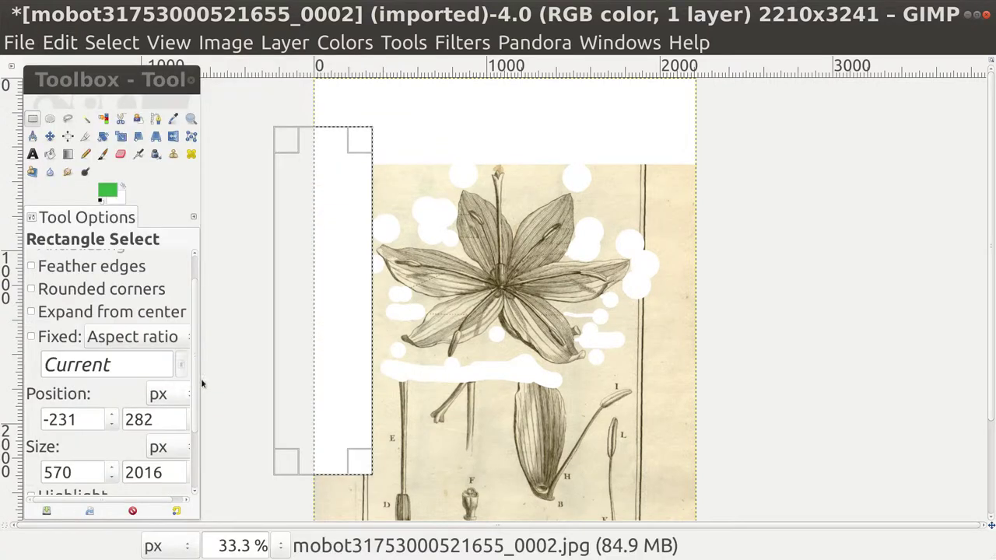
Clear the lower page area with the labelled drawings to white.
scroll(234, 385, down, 3)
click(264, 390)
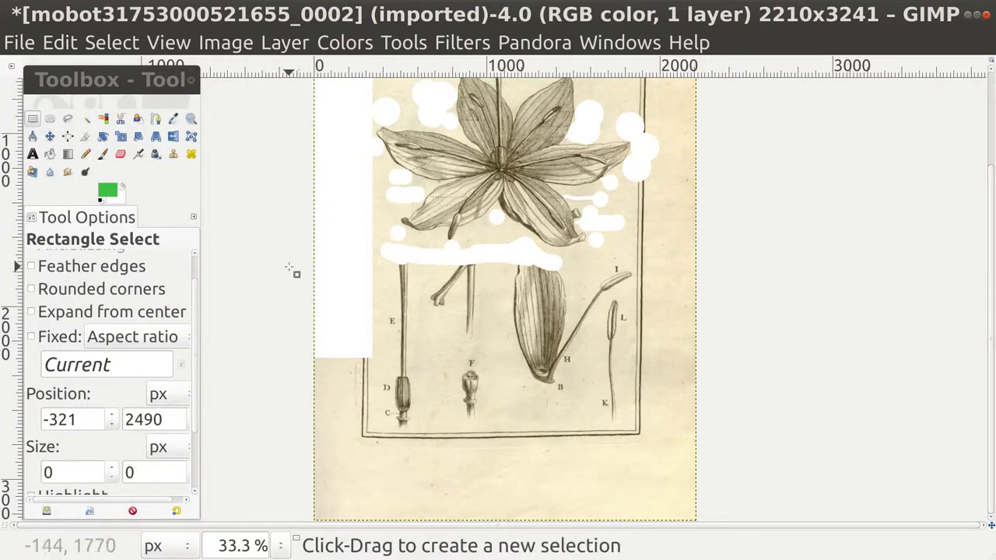
drag(290, 259, 752, 520)
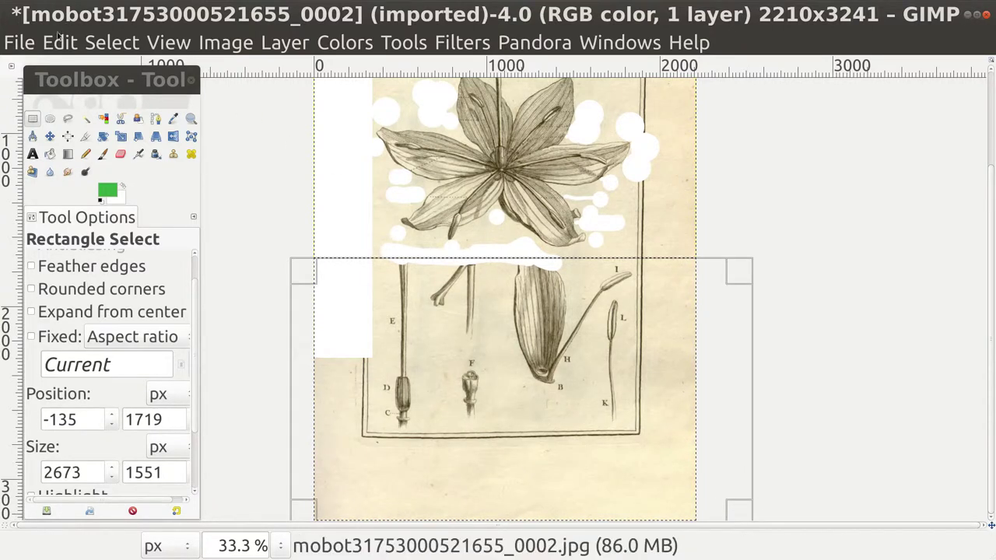
click(59, 42)
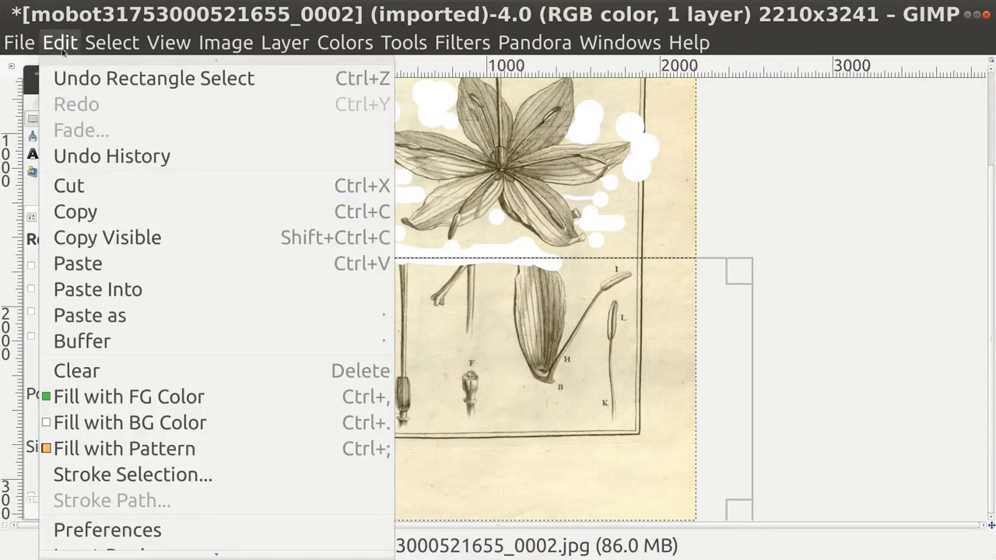
click(84, 369)
Clear the right border strip beside the flower to white and deselect.
scroll(658, 392, up, 3)
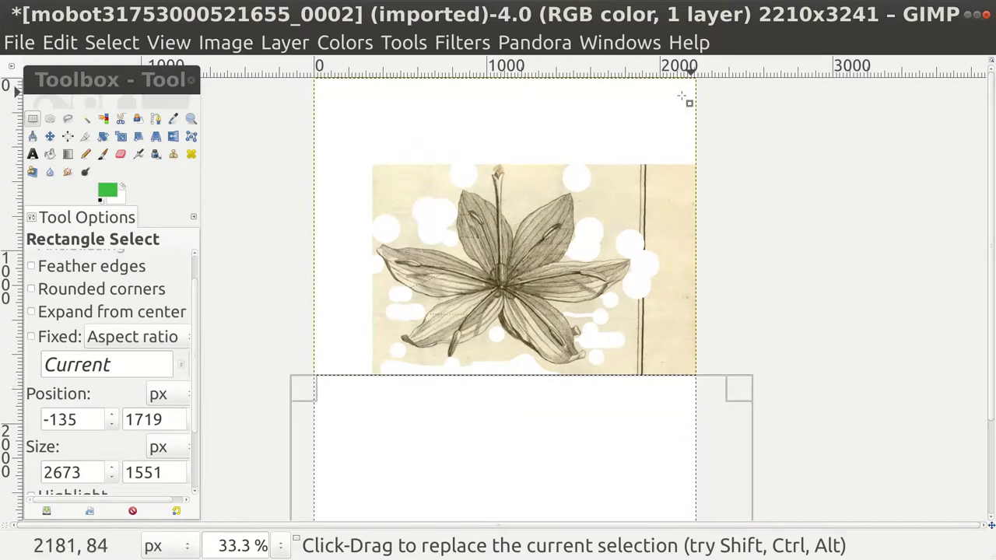
drag(637, 145, 784, 413)
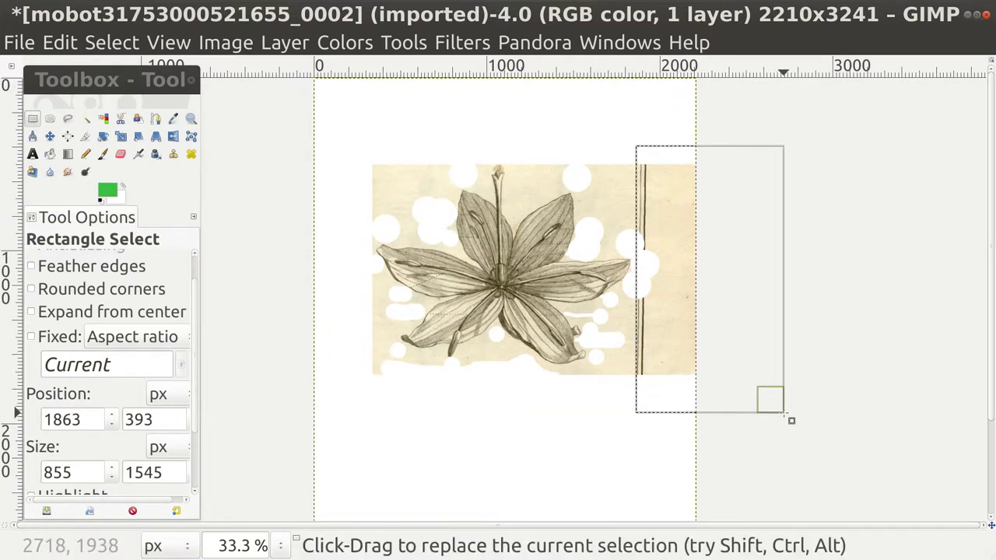
key(Delete)
click(592, 412)
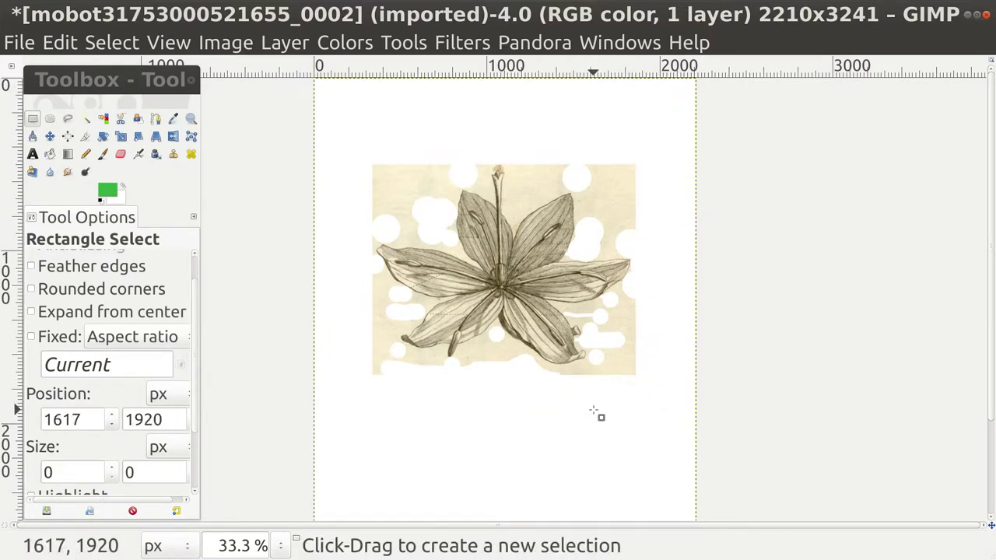
Autocrop the image to the 1524×1218 flower block and zoom in on it.
click(225, 44)
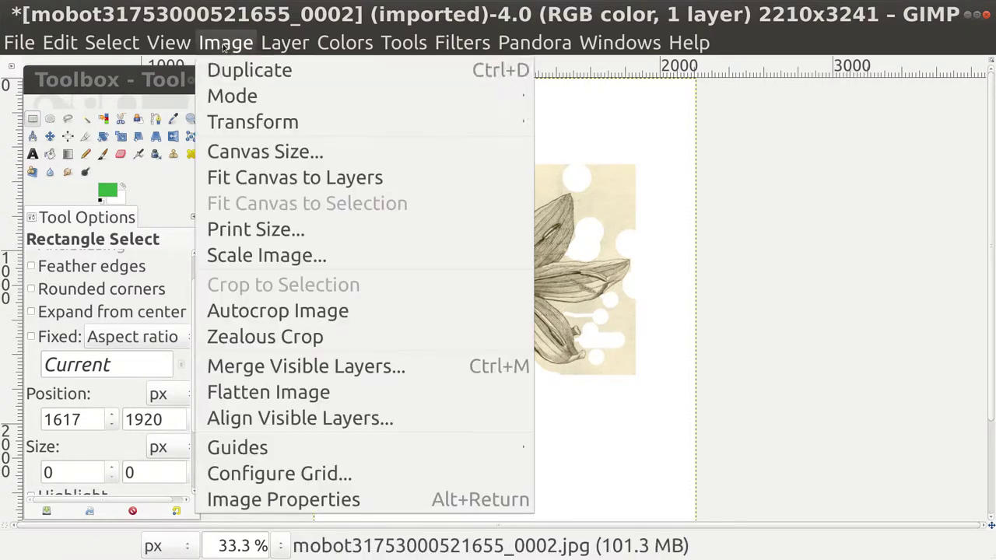
click(255, 312)
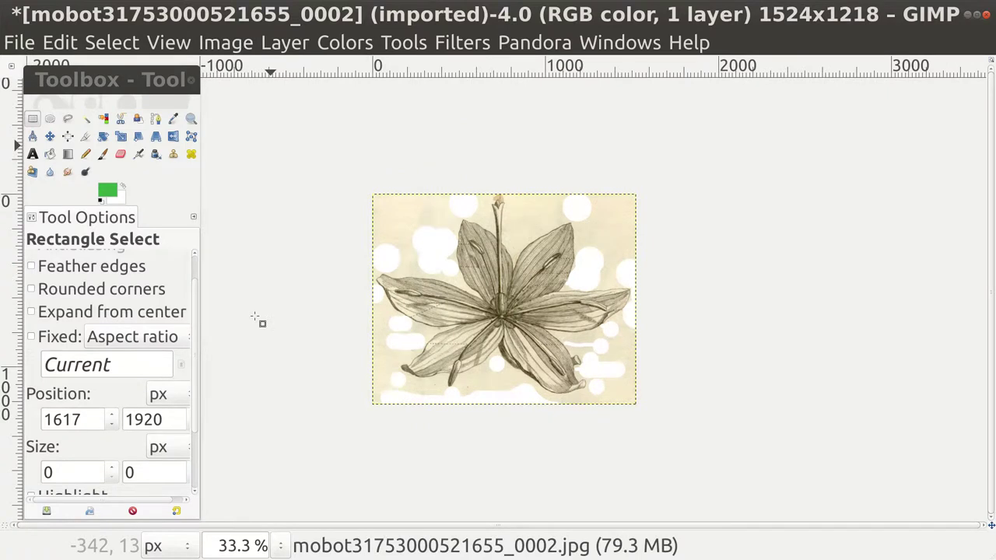
key(plus)
key(plus)
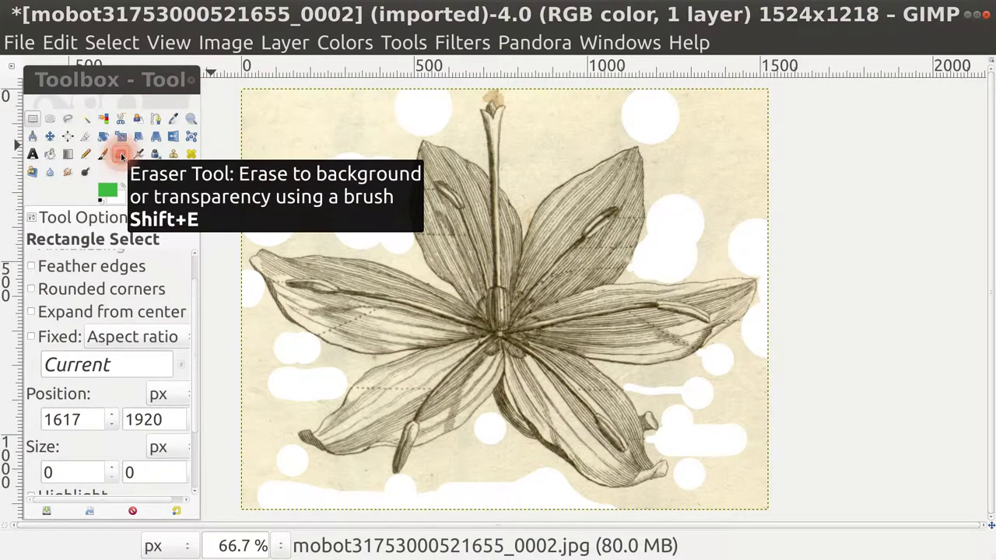
Enlarge the eraser to about 385 and wipe the paper along the top-left and left edge.
click(120, 154)
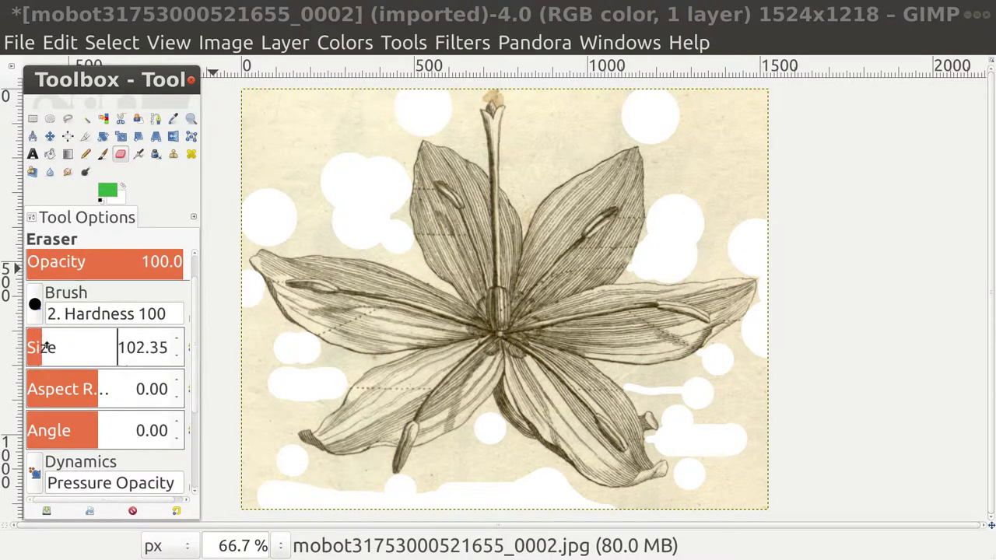
drag(47, 348, 81, 348)
mouse_move(291, 127)
mouse_down()
mouse_move(708, 98)
mouse_move(777, 411)
mouse_move(738, 472)
mouse_up()
mouse_move(274, 481)
mouse_down()
mouse_move(226, 387)
mouse_move(223, 345)
mouse_up()
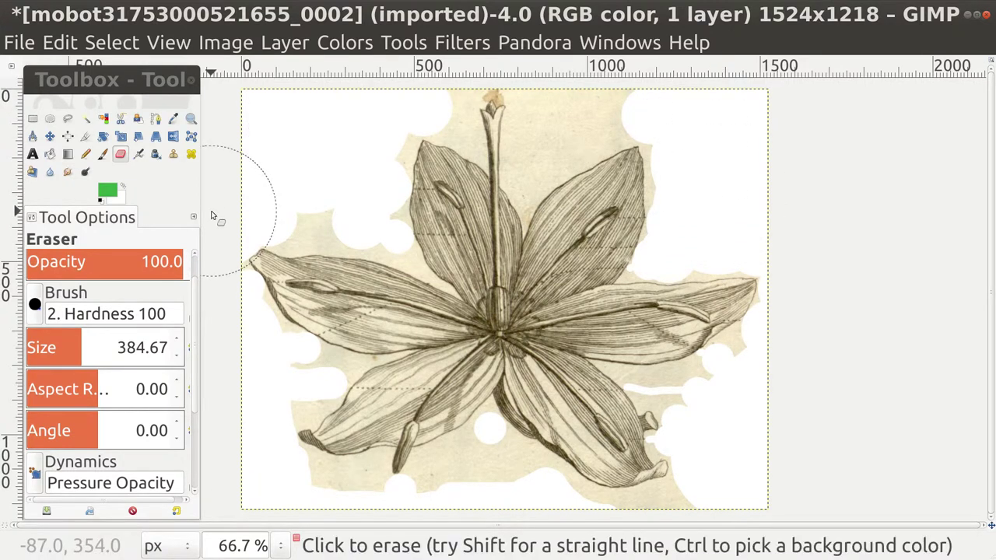
With a smaller eraser, wipe the paper left of the top petal and below the lower petals.
drag(73, 345, 66, 350)
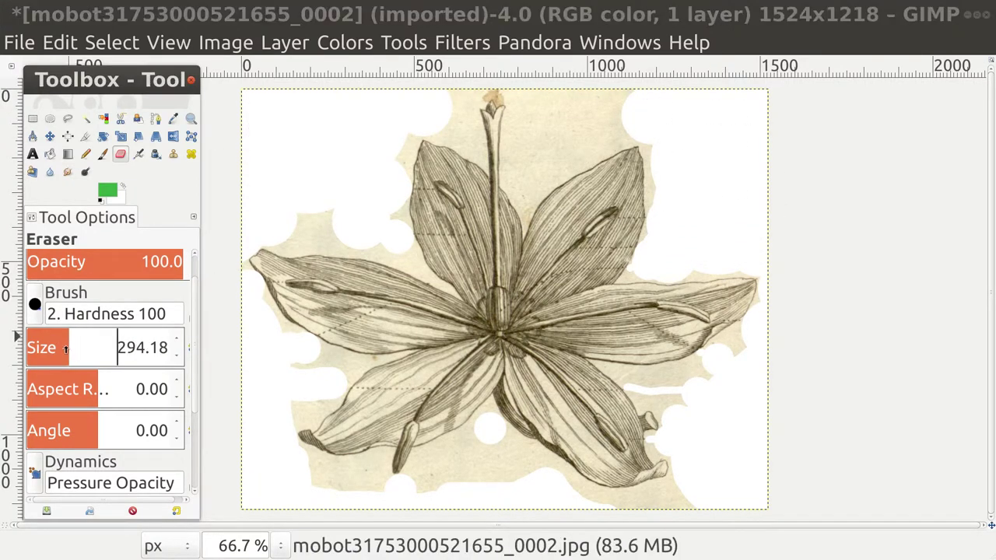
click(555, 134)
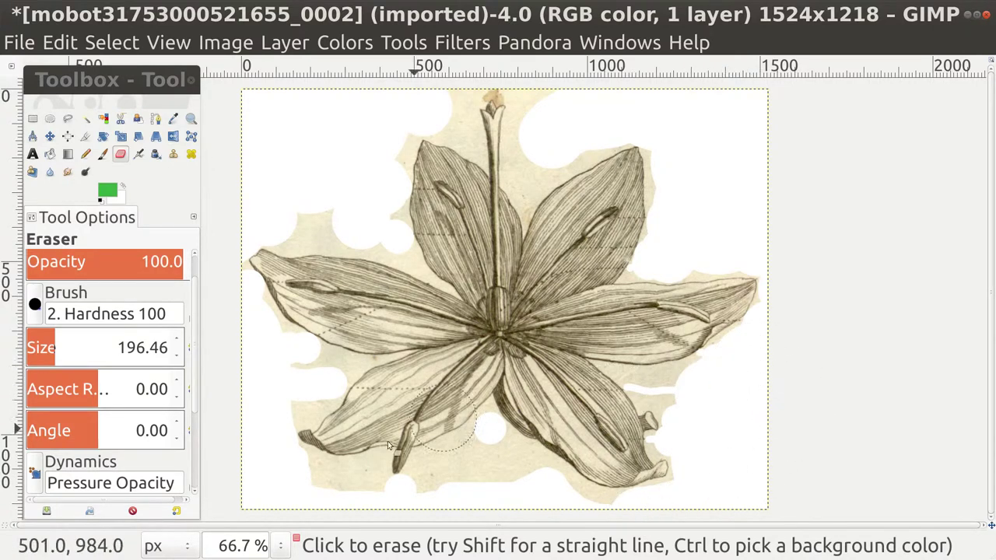
mouse_move(453, 478)
mouse_down()
mouse_move(504, 488)
mouse_move(438, 498)
mouse_up()
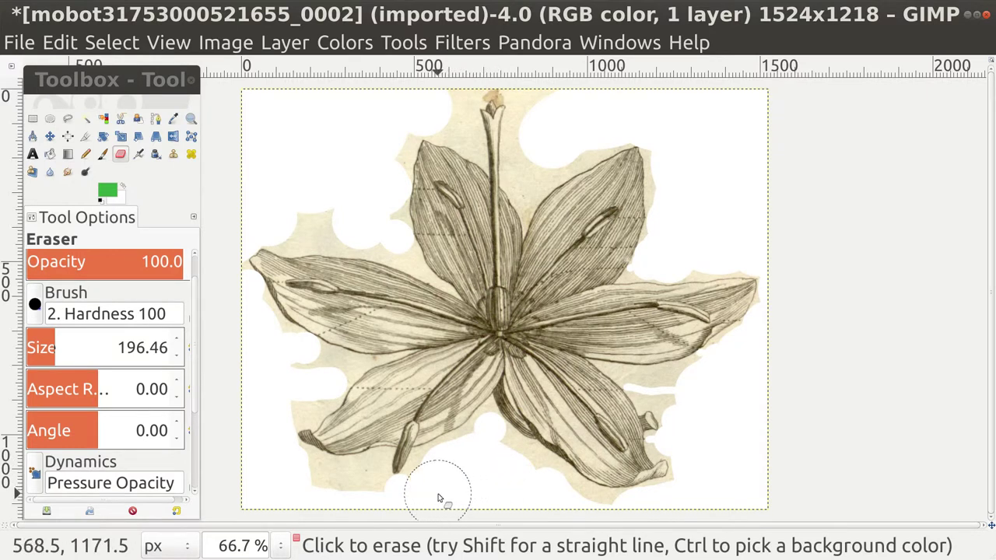